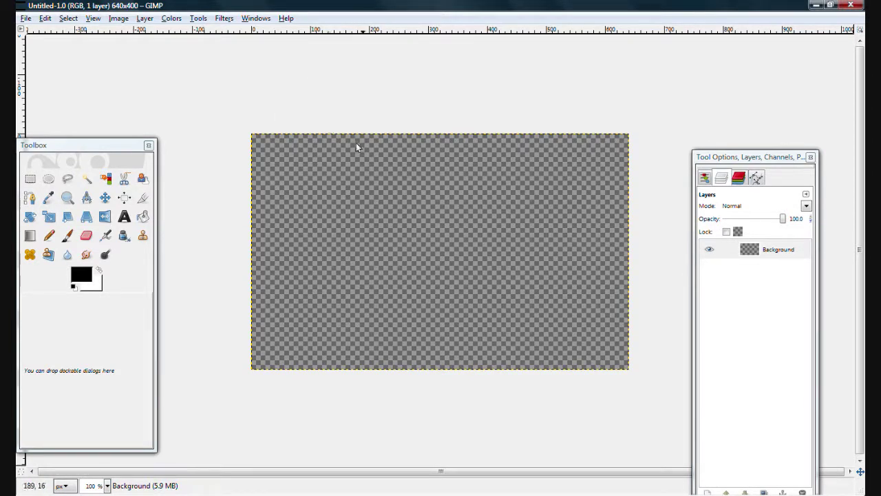
# Add a large black 'H' text layer in the middle of the canvas
pyautogui.click(124, 216)
pyautogui.moveTo(374, 185); pyautogui.dragTo(445, 274)
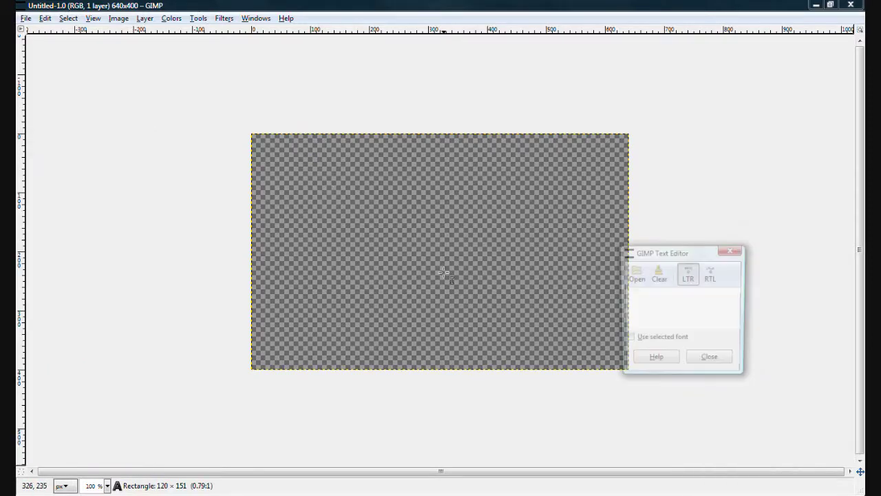
pyautogui.write('H')
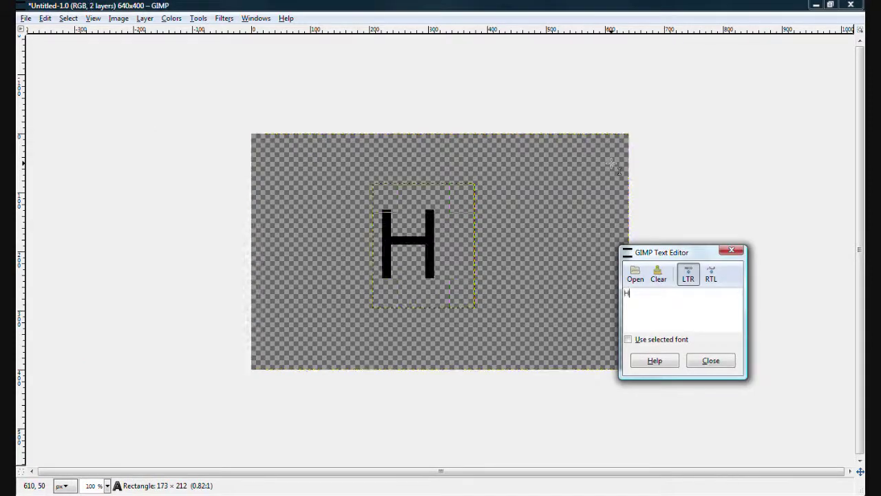
pyautogui.click(723, 364)
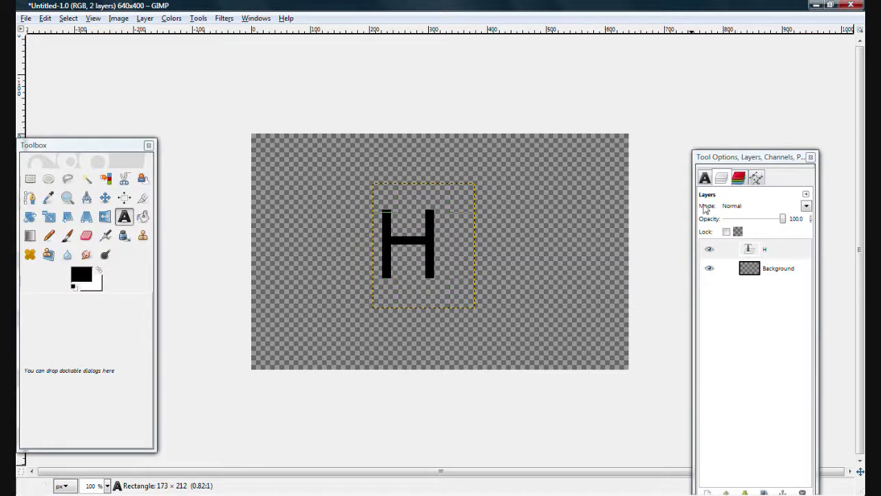
# Centre the H layer horizontally and vertically on the canvas
pyautogui.click(125, 198)
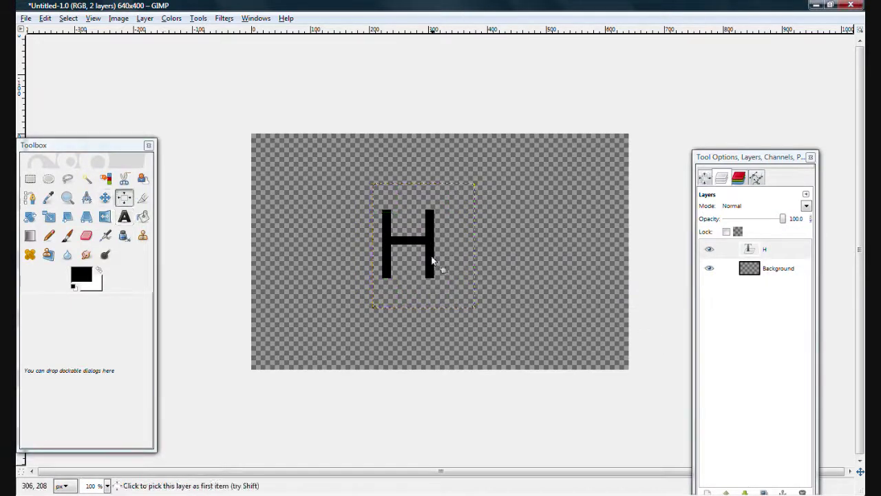
pyautogui.click(705, 178)
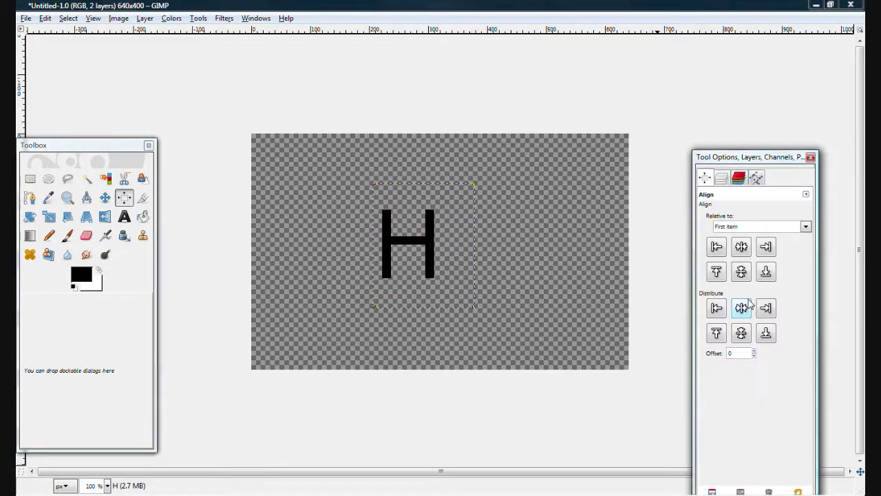
pyautogui.click(741, 246)
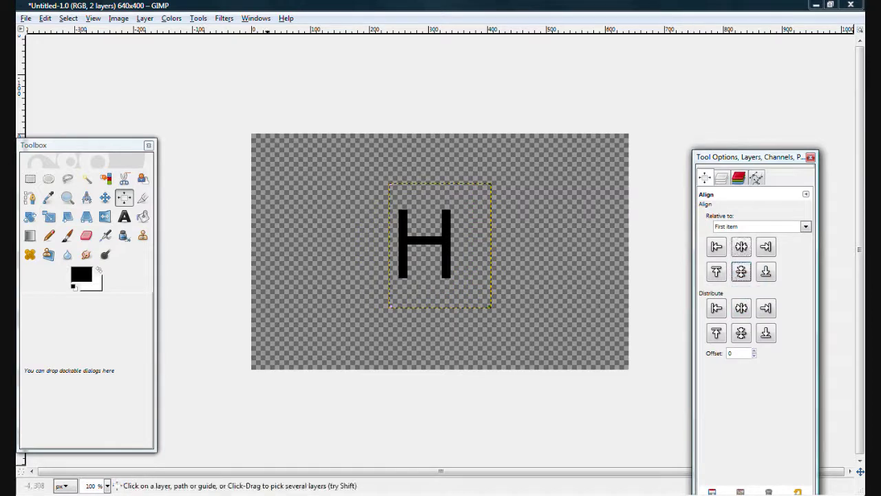
pyautogui.click(493, 307)
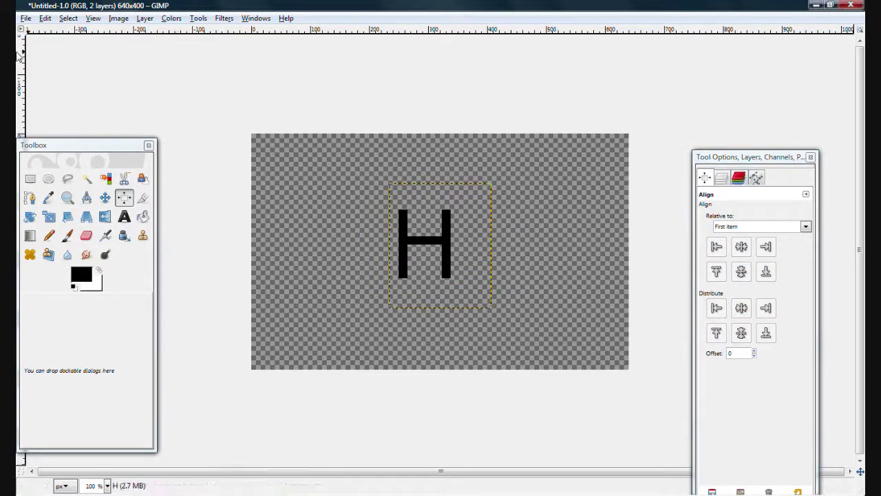
# Add a second 'H' text layer coloured mid grey 8c8c8c
pyautogui.click(48, 178)
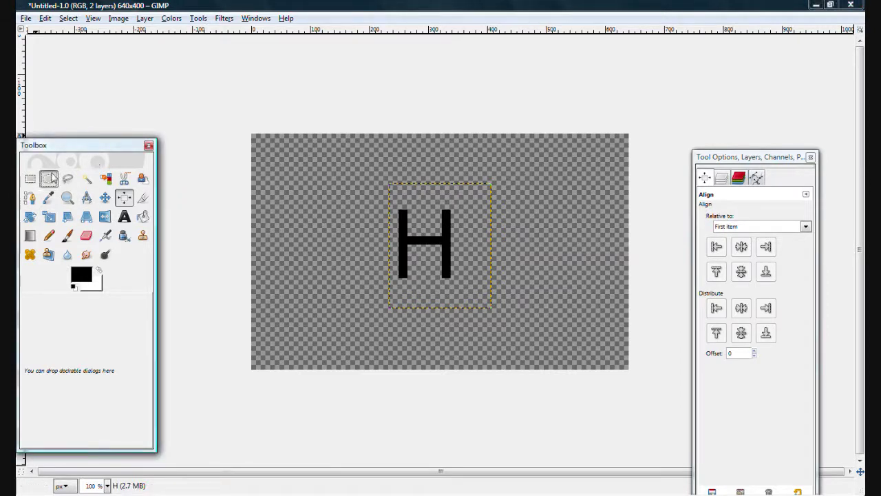
pyautogui.click(124, 216)
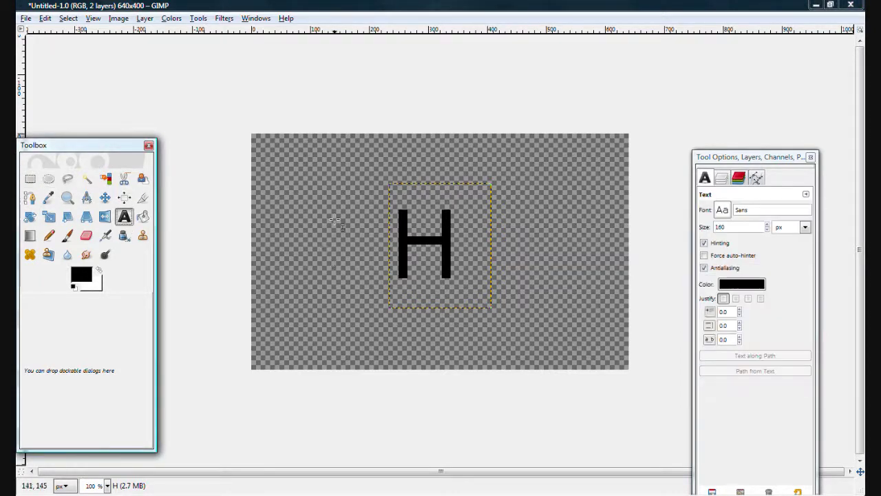
pyautogui.moveTo(334, 186)
pyautogui.mouseDown()
pyautogui.moveTo(433, 315)
pyautogui.moveTo(476, 353)
pyautogui.mouseUp()
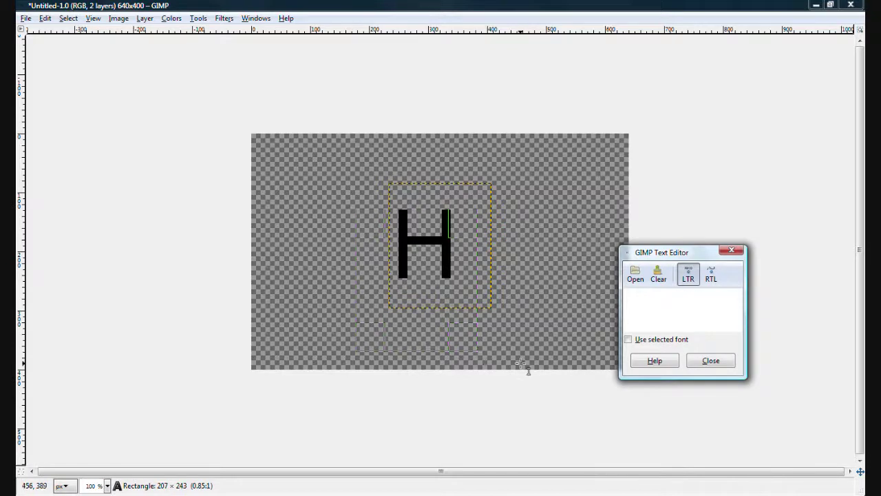
pyautogui.write('H')
pyautogui.click(731, 362)
pyautogui.press('Tab')
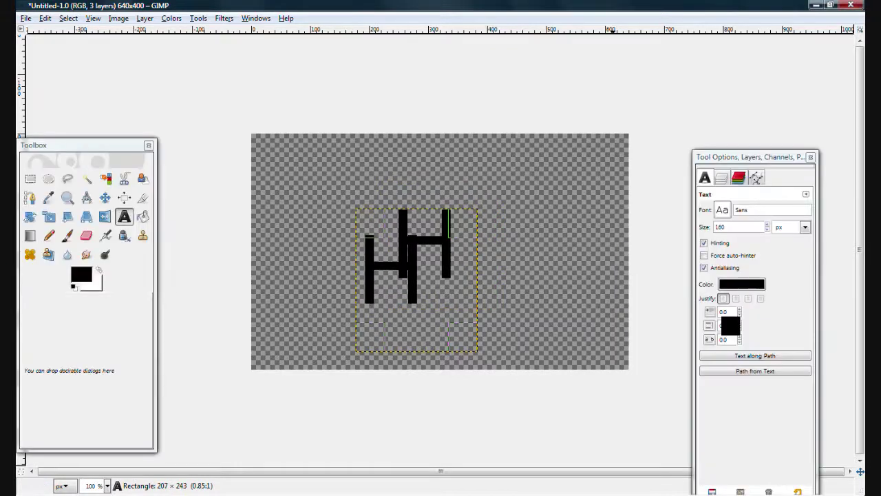
pyautogui.click(741, 283)
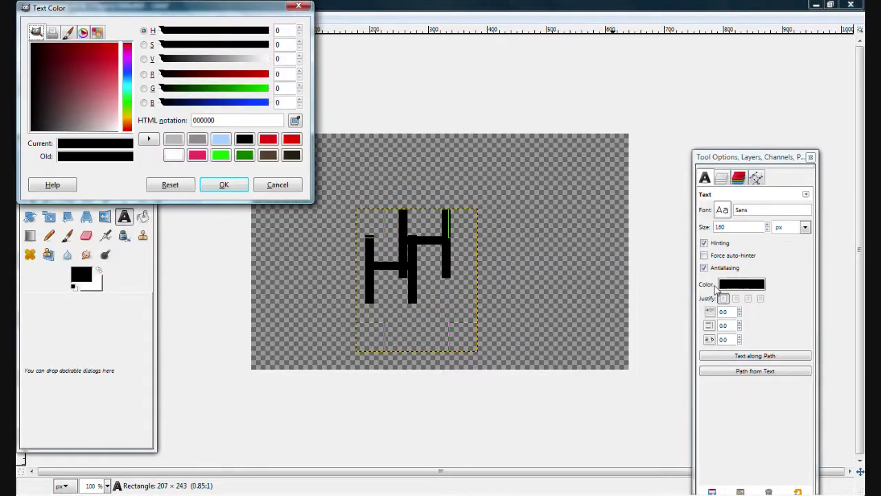
pyautogui.click(200, 141)
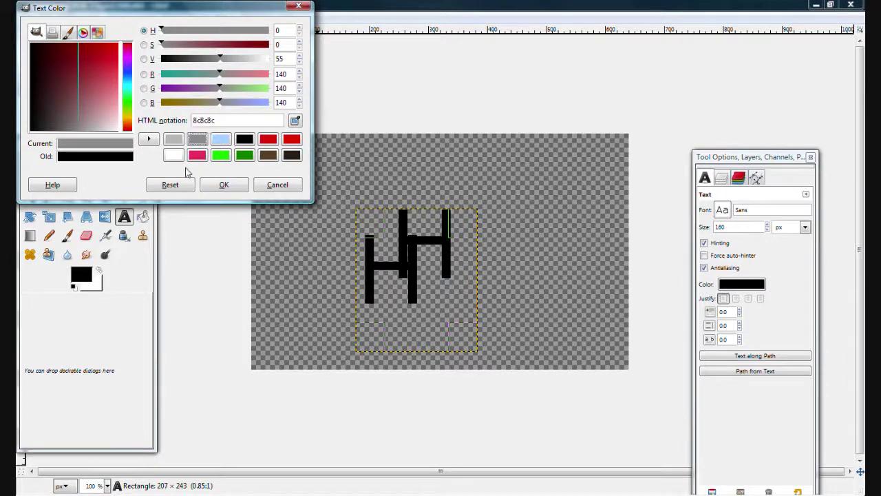
pyautogui.click(224, 185)
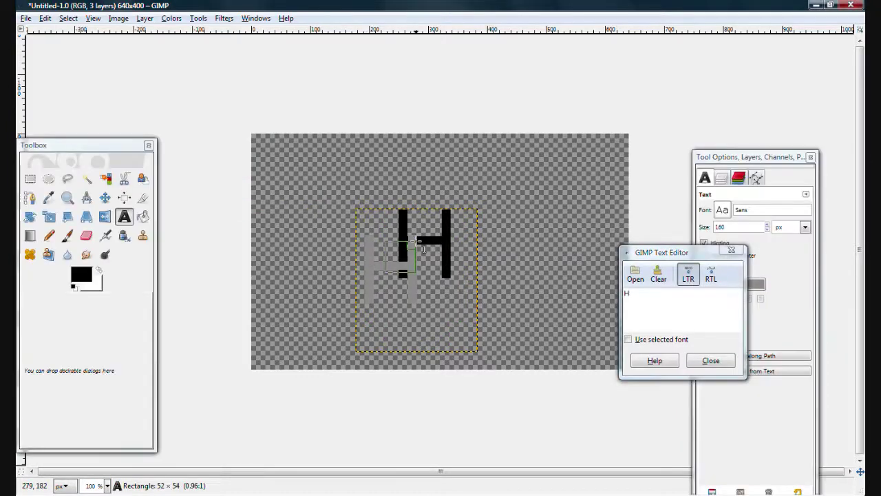
# Move the grey H onto the black H, slightly offset
pyautogui.press('Tab')
pyautogui.moveTo(403, 271)
pyautogui.mouseDown()
pyautogui.moveTo(436, 246)
pyautogui.moveTo(431, 252)
pyautogui.mouseUp()
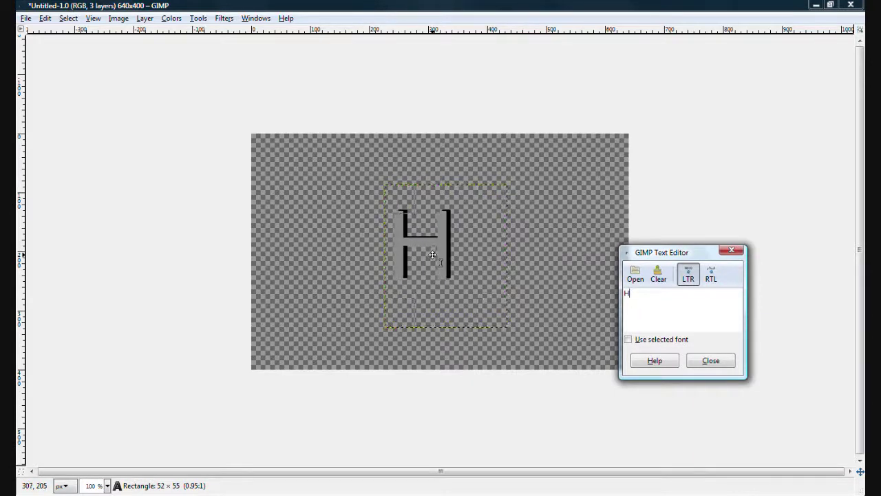
pyautogui.moveTo(437, 263); pyautogui.dragTo(430, 263)
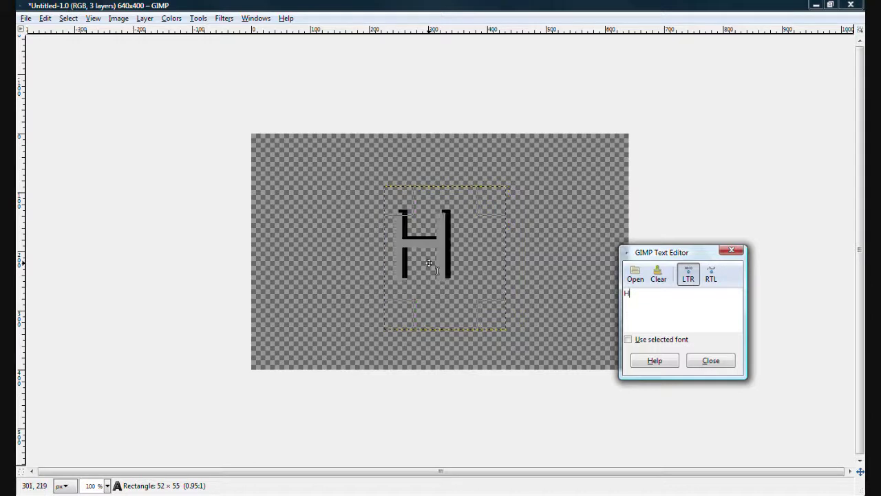
pyautogui.click(724, 364)
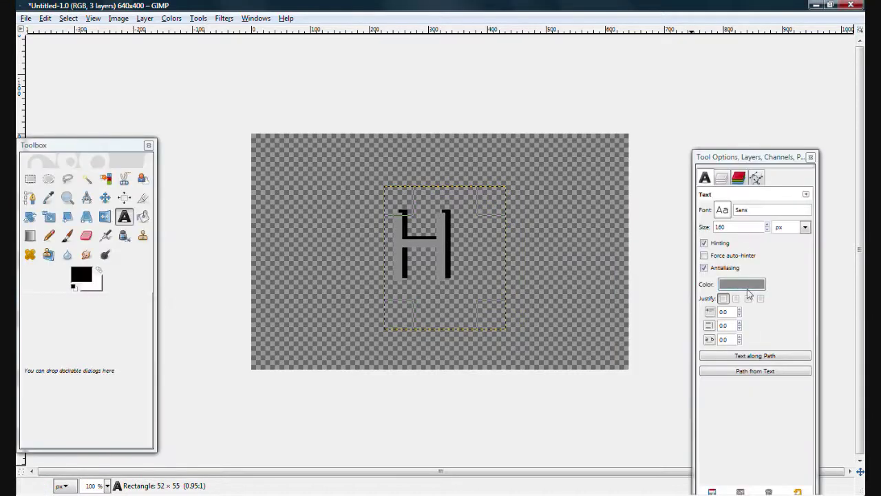
# Add a third 'H' text layer in light grey b5b5b5
pyautogui.moveTo(363, 194); pyautogui.dragTo(481, 371)
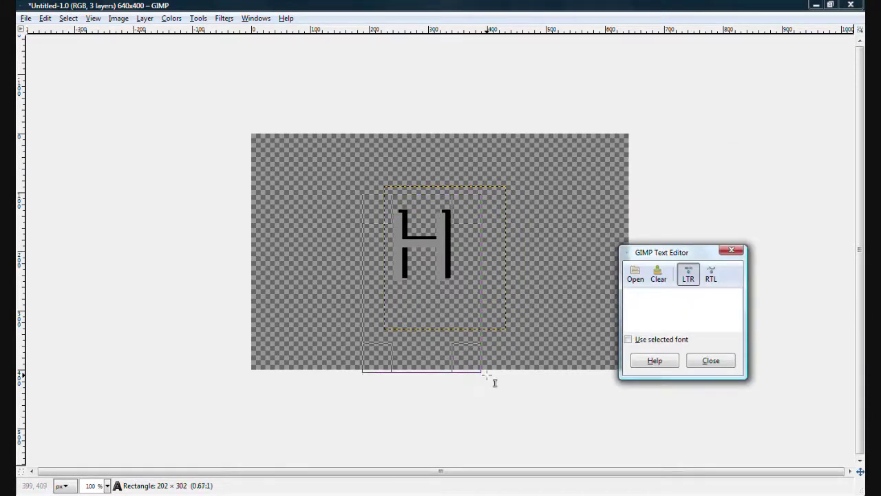
pyautogui.write('H')
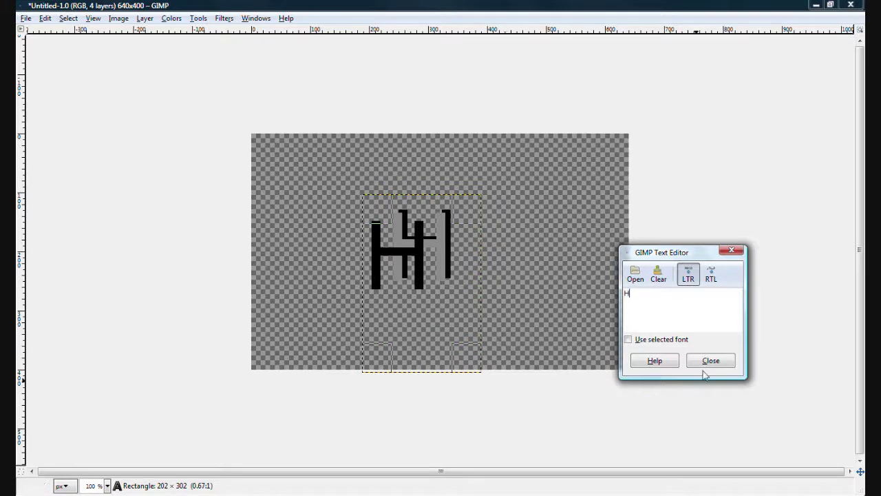
pyautogui.click(713, 362)
pyautogui.click(741, 284)
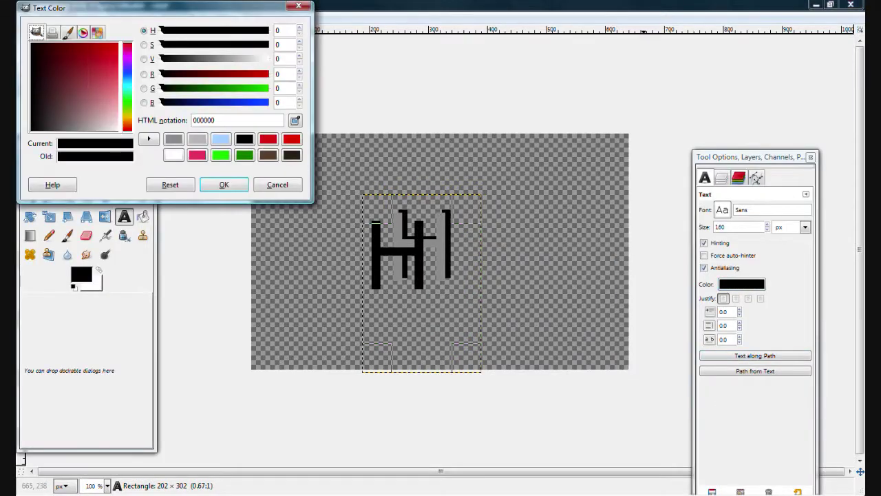
pyautogui.click(198, 139)
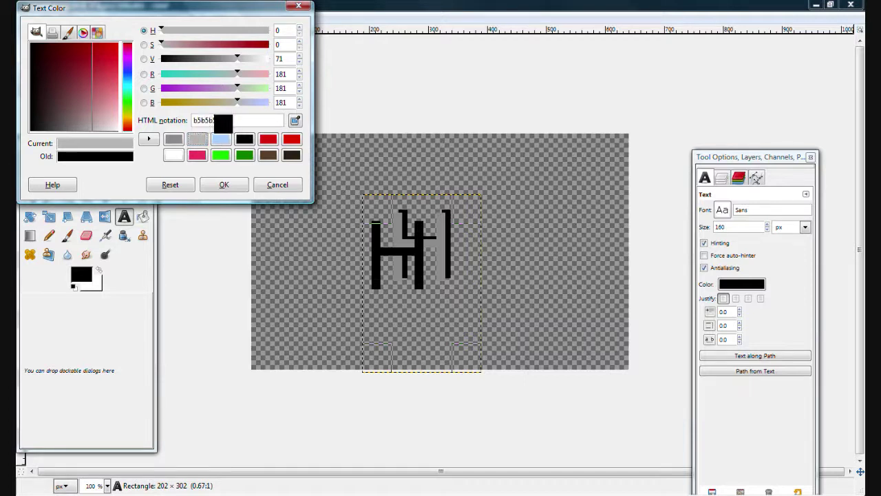
pyautogui.click(237, 191)
# Shift the light grey H up and right so dark edges show like a bevel
pyautogui.click(441, 275)
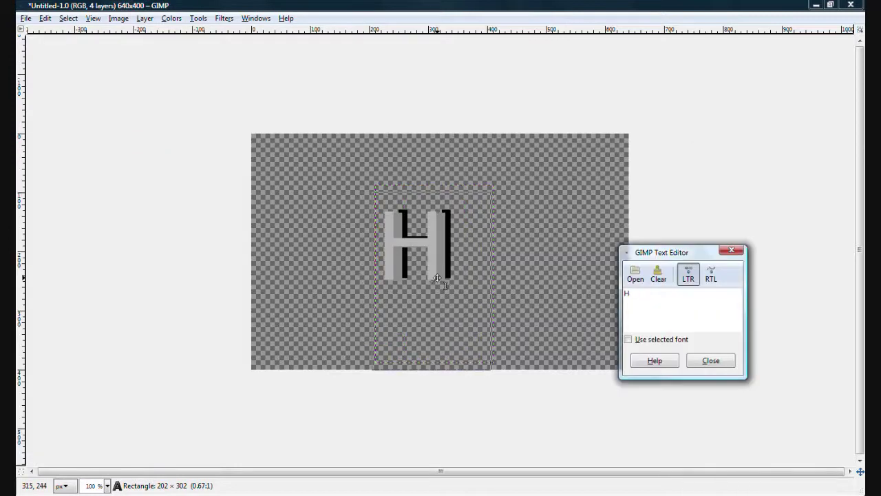
pyautogui.moveTo(441, 275); pyautogui.dragTo(449, 261)
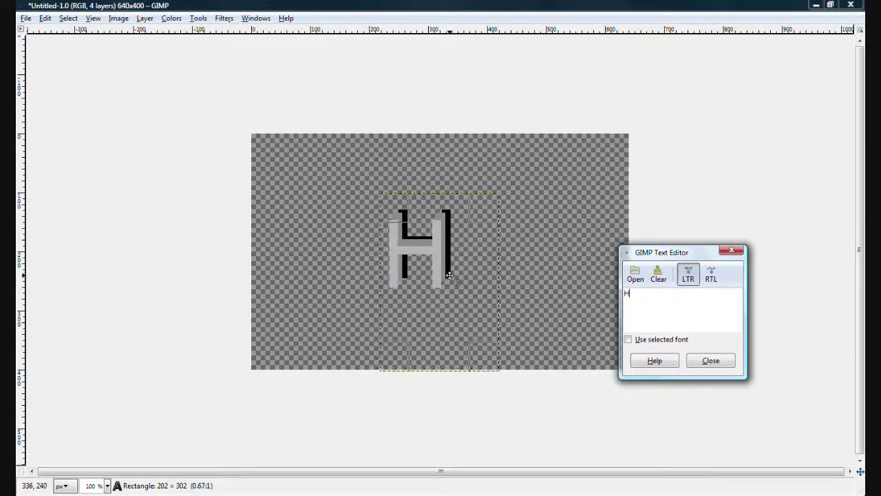
pyautogui.moveTo(450, 260); pyautogui.dragTo(451, 253)
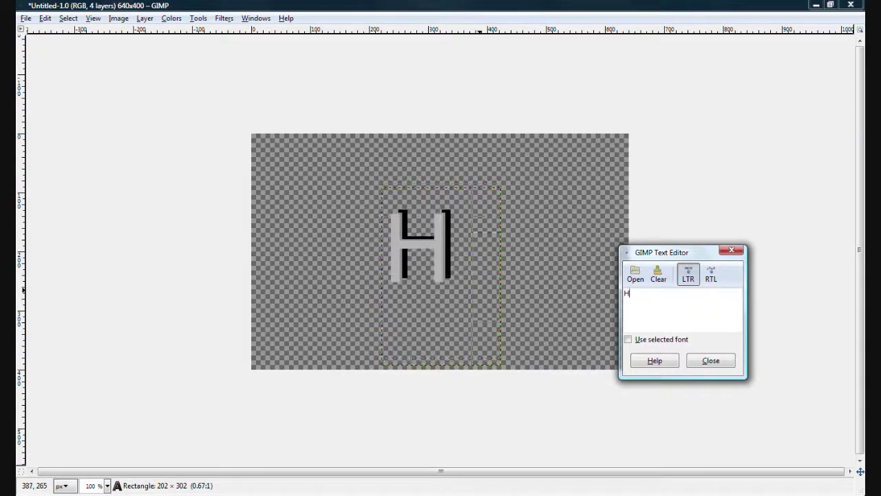
pyautogui.click(711, 360)
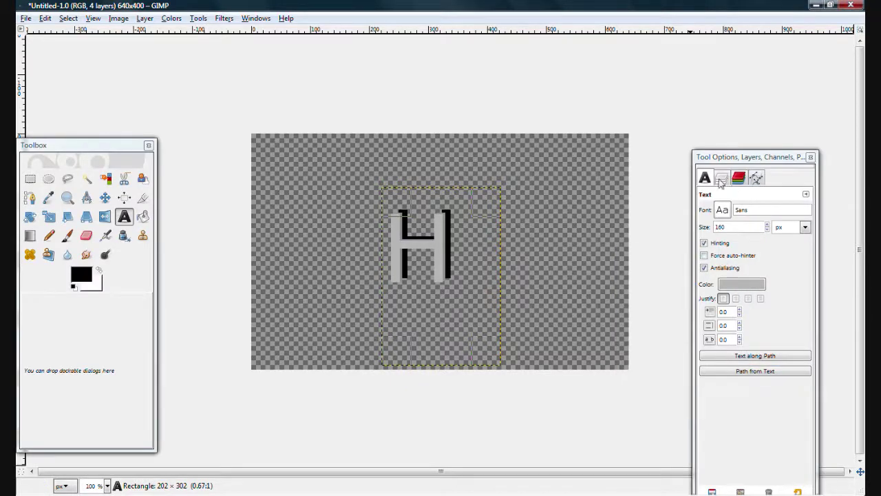
# Select the original H layer and browse the Filters menu without applying anything
pyautogui.click(722, 178)
pyautogui.click(787, 286)
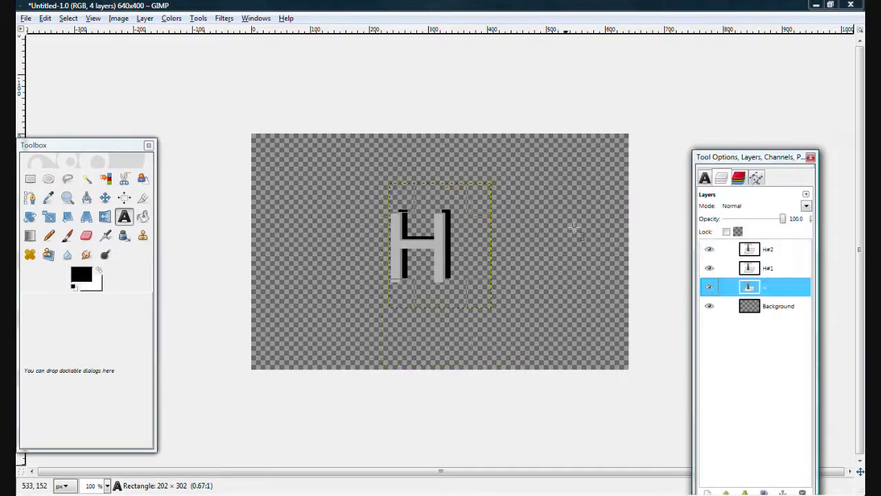
pyautogui.click(458, 236)
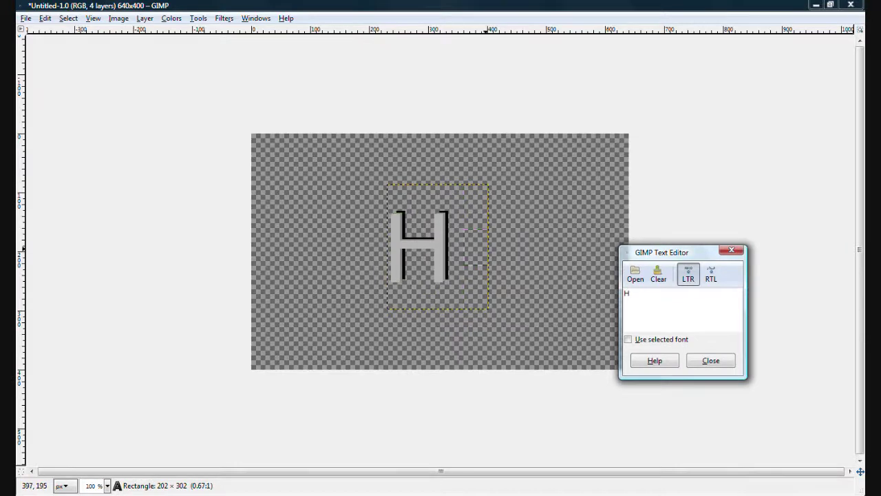
pyautogui.click(710, 360)
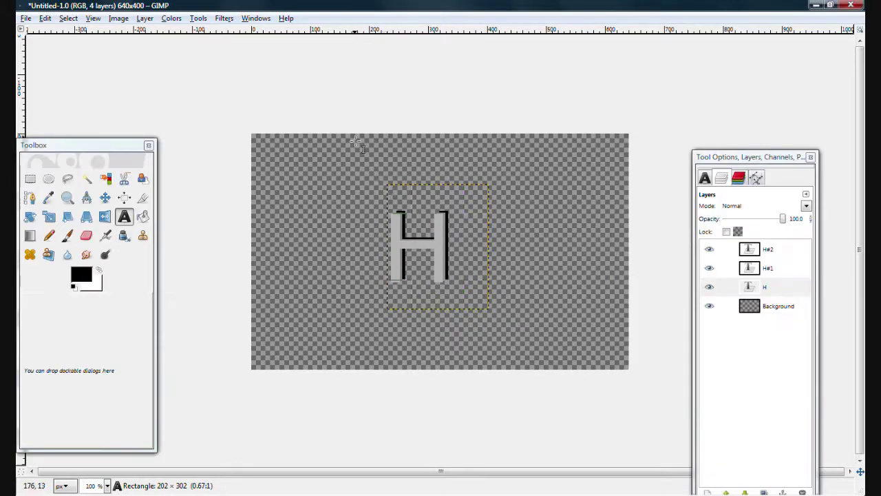
pyautogui.click(255, 18)
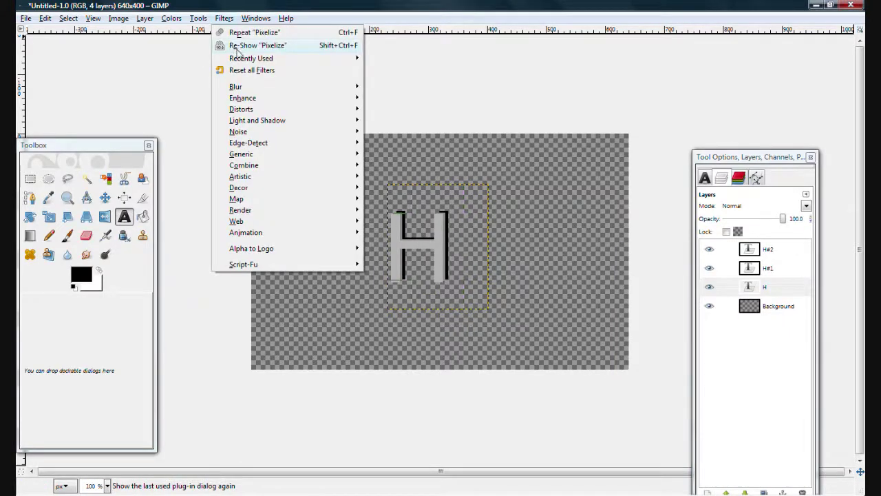
pyautogui.moveTo(235, 87)
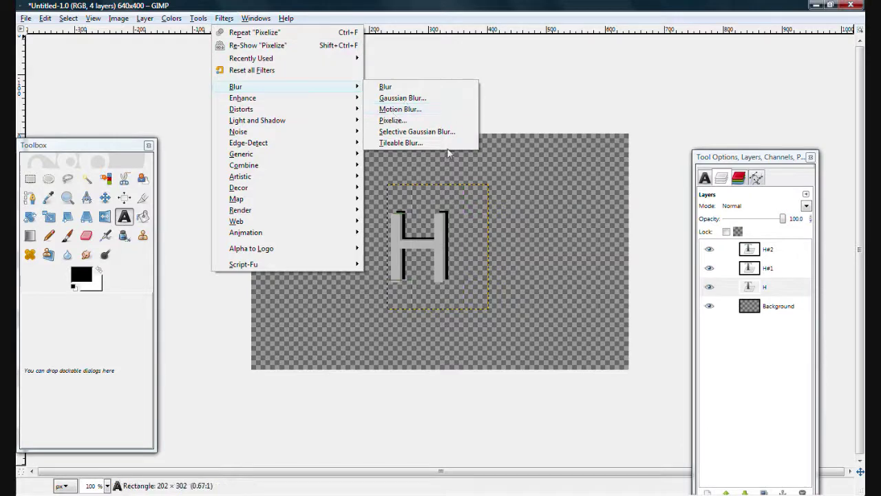
pyautogui.click(757, 234)
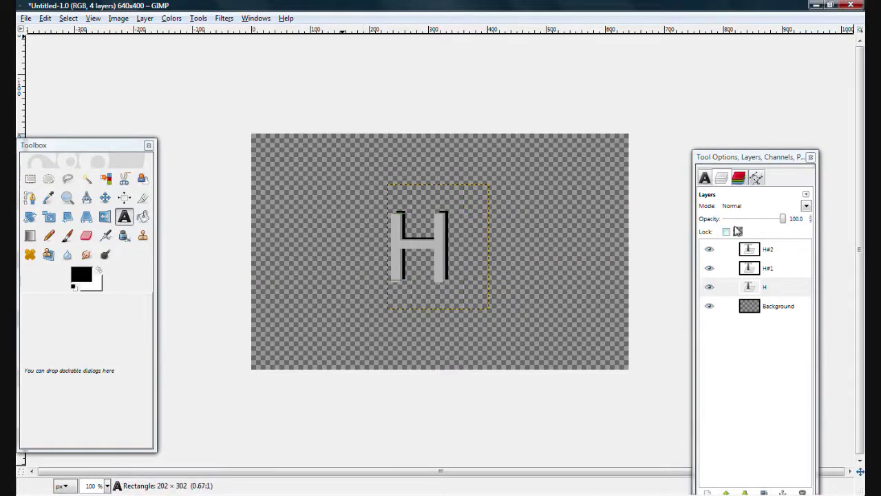
# Combine all layers into one with Merge Visible Layers
pyautogui.rightClick(782, 268)
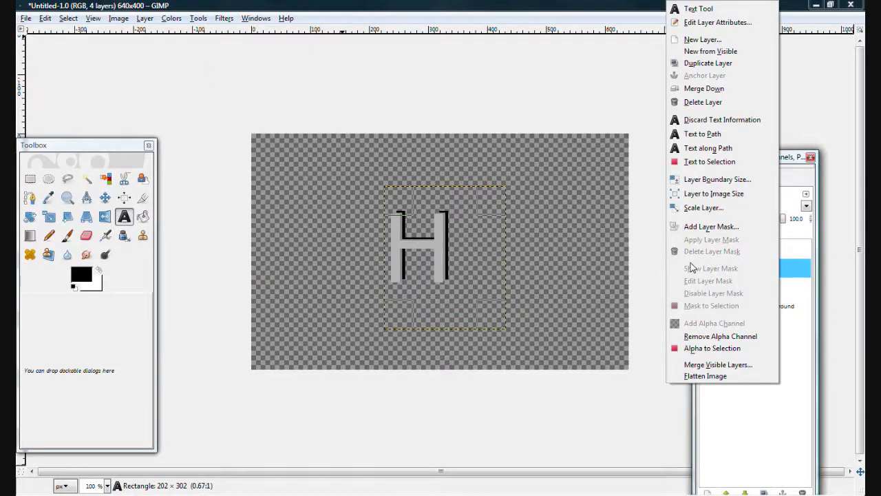
pyautogui.click(725, 363)
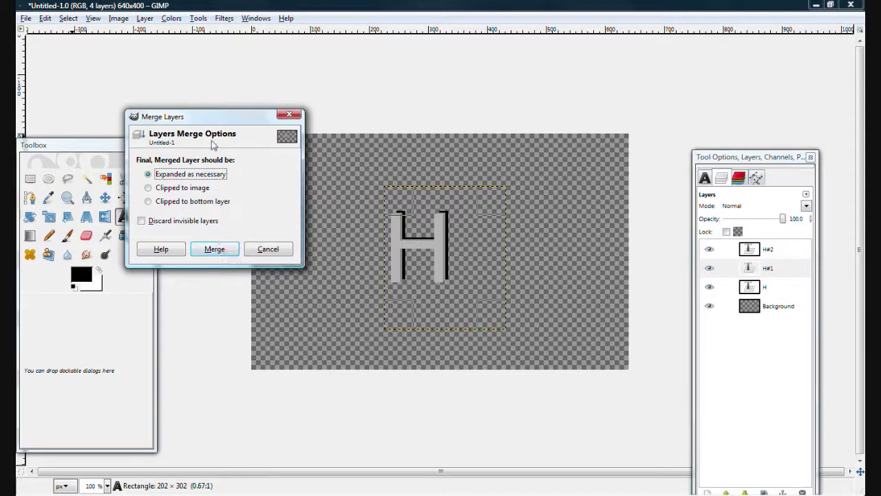
pyautogui.click(212, 249)
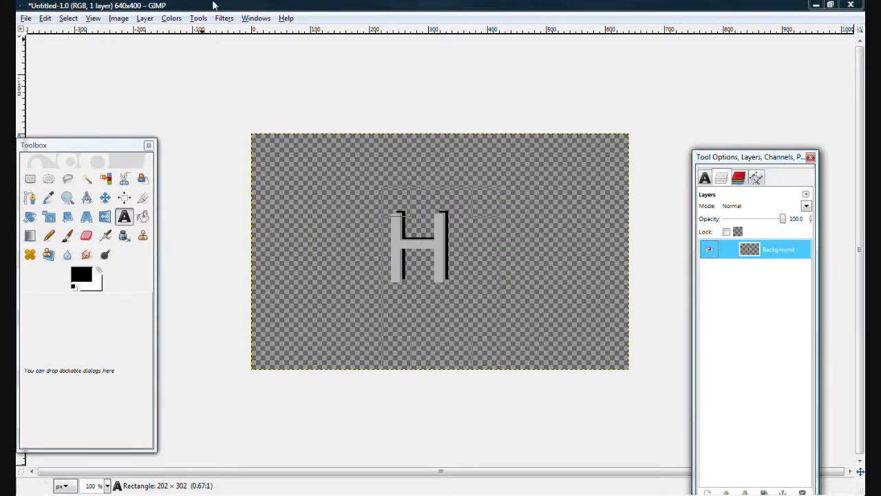
# Apply a 10 px Gaussian Blur to the merged H
pyautogui.press('m')
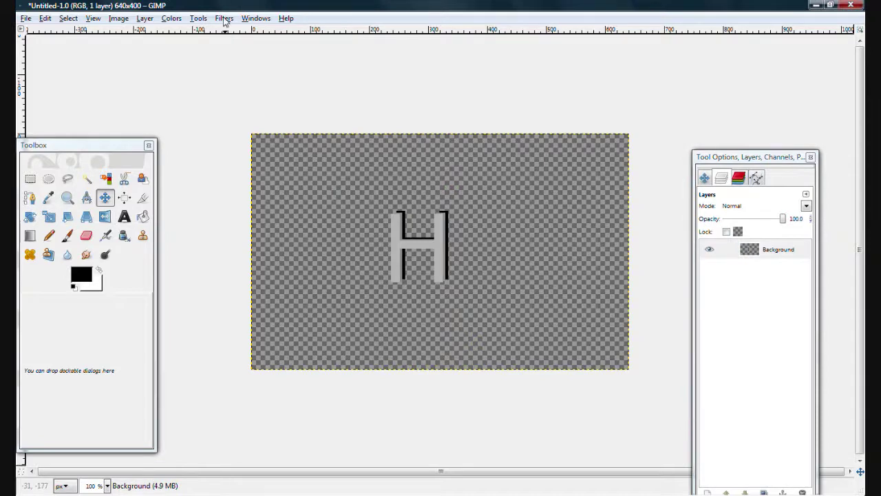
pyautogui.click(223, 18)
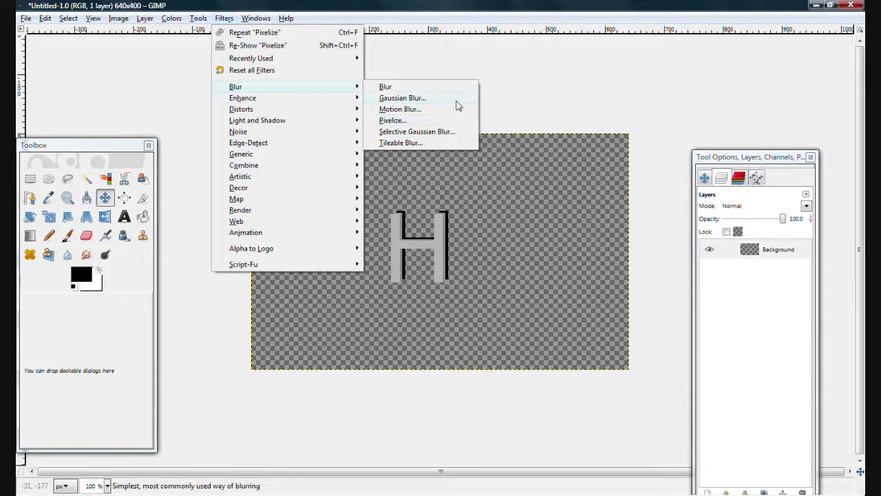
pyautogui.click(456, 98)
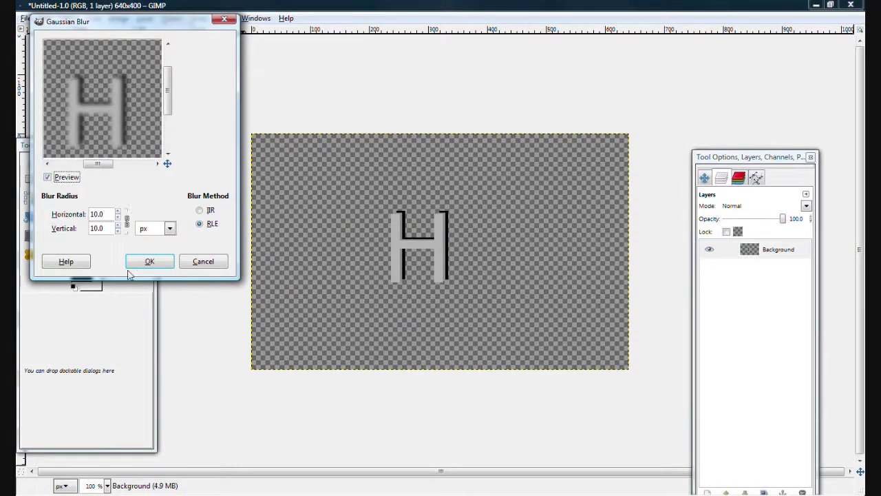
pyautogui.click(150, 261)
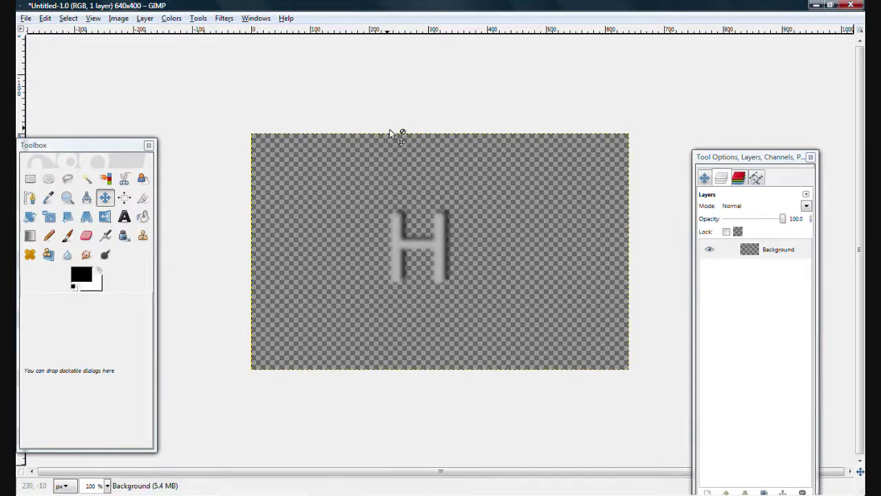
# Pixelize the blurred H into 5×5 pixel blocks
pyautogui.click(224, 18)
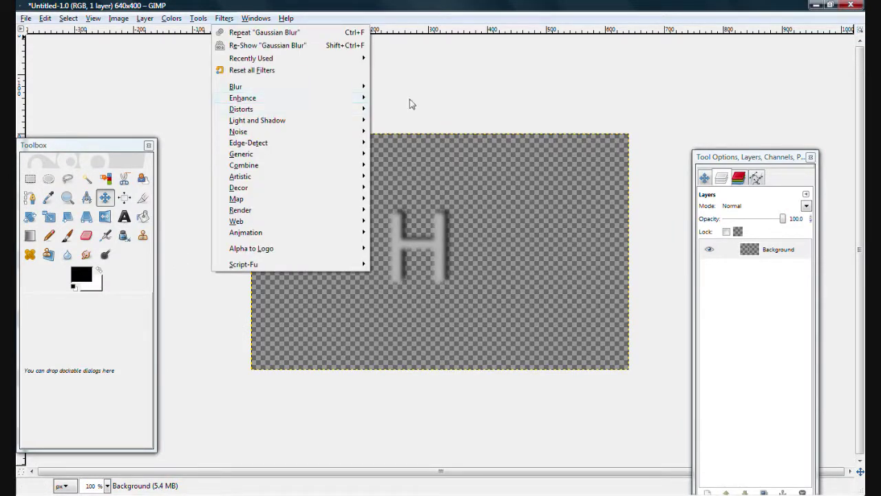
pyautogui.moveTo(235, 87)
pyautogui.click(427, 119)
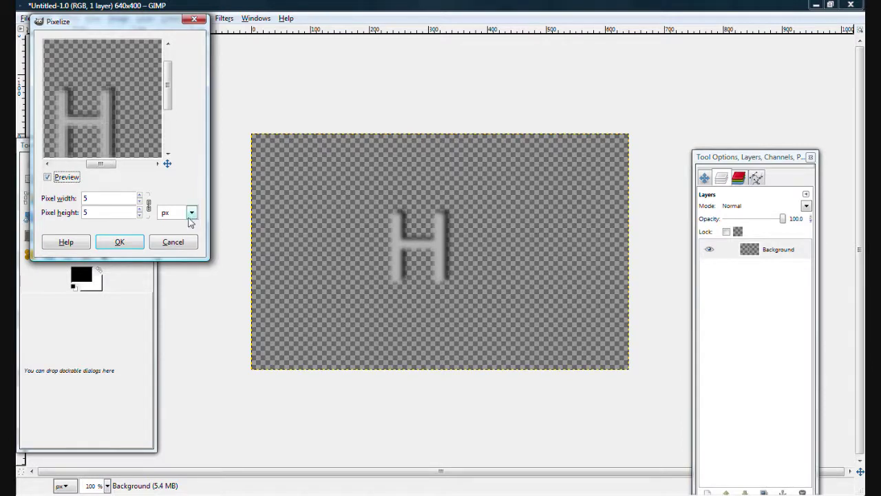
pyautogui.click(120, 242)
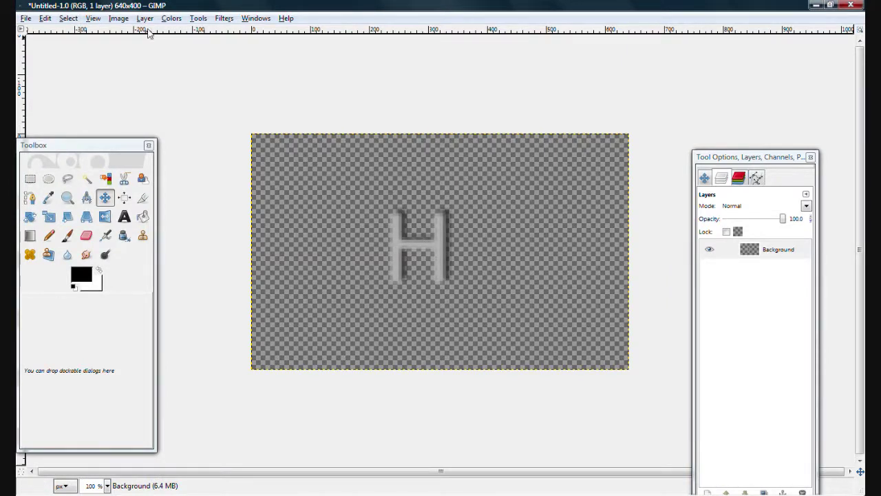
# In Color Balance, push the Shadows strongly towards green
pyautogui.click(172, 18)
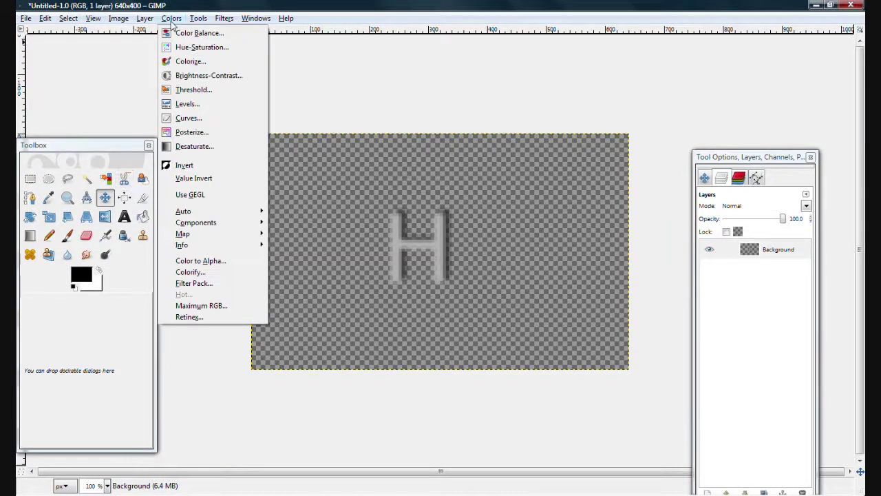
pyautogui.click(199, 35)
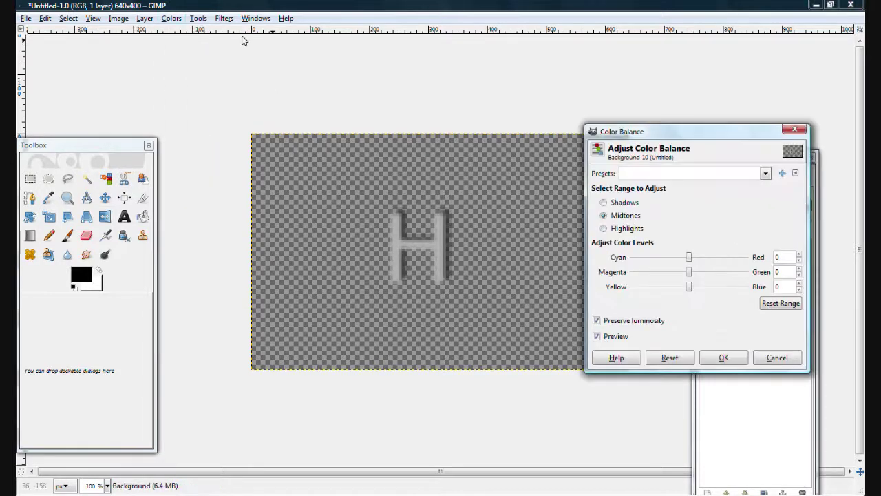
pyautogui.click(618, 202)
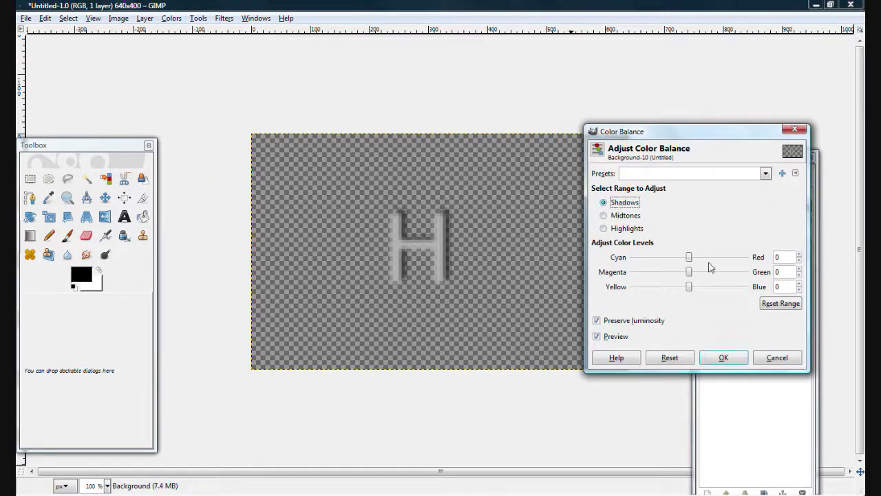
pyautogui.moveTo(689, 271); pyautogui.dragTo(740, 272)
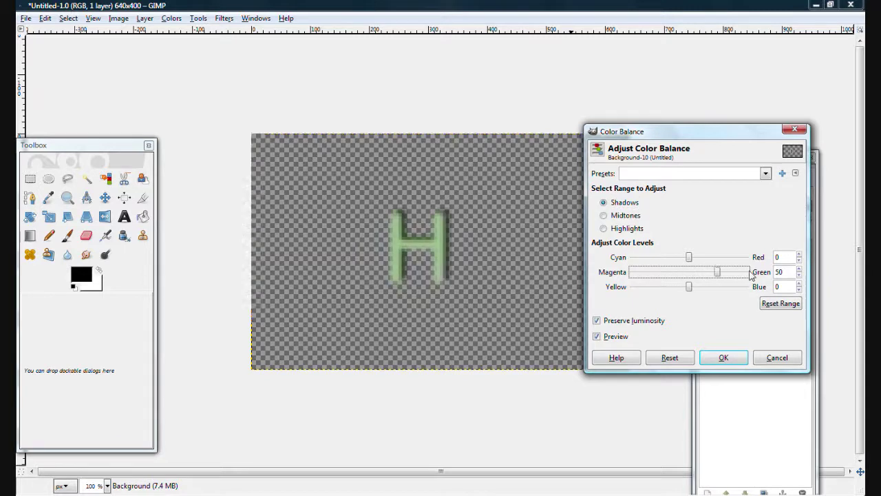
pyautogui.click(750, 287)
# Shift the Midtones to green 20 and away from blue
pyautogui.click(628, 217)
pyautogui.moveTo(688, 271)
pyautogui.mouseDown()
pyautogui.moveTo(701, 272)
pyautogui.moveTo(671, 288)
pyautogui.mouseUp()
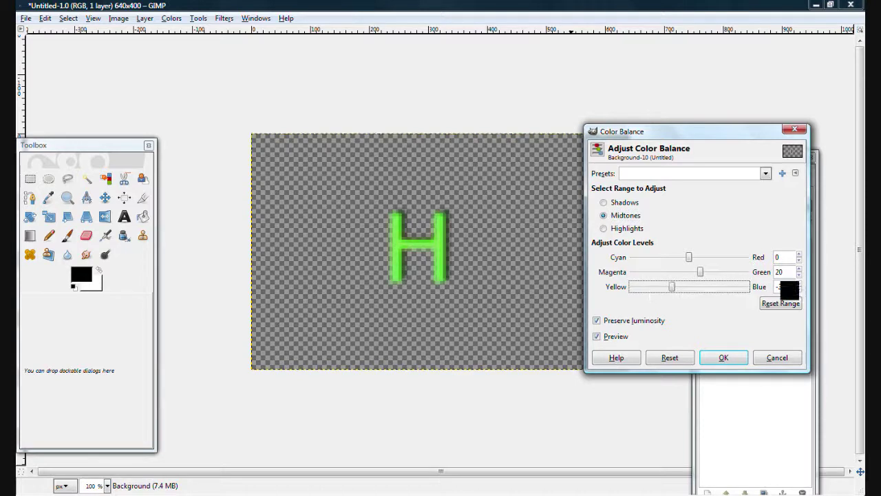
pyautogui.click(799, 289)
pyautogui.click(606, 228)
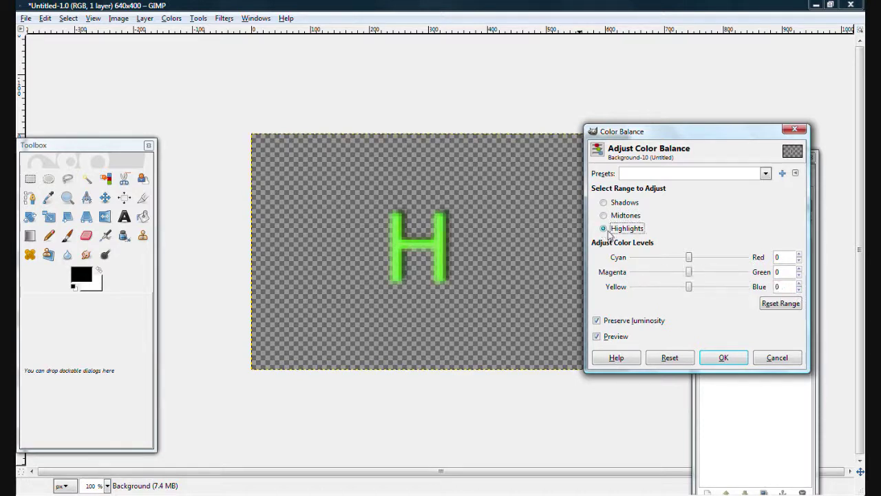
# Set Highlights to Cyan-Red -100, Magenta-Green -10, Yellow-Blue 80 and apply the colour balance
pyautogui.click(631, 257)
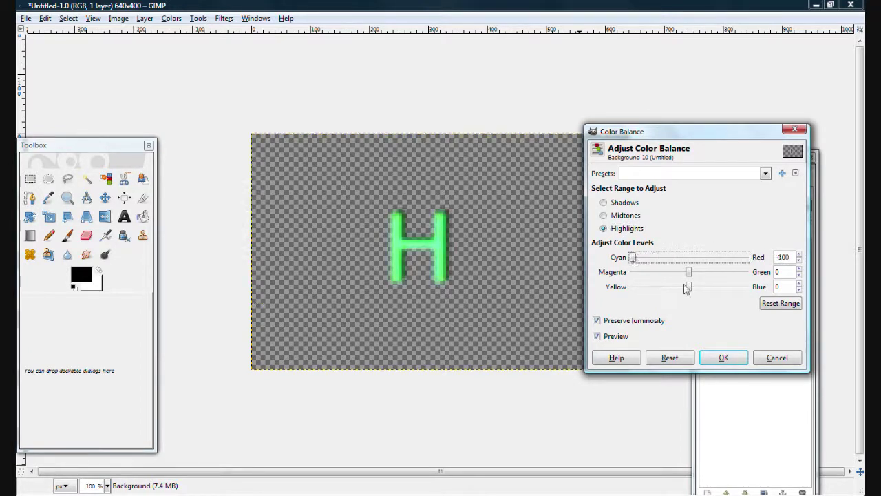
pyautogui.click(656, 272)
pyautogui.click(743, 287)
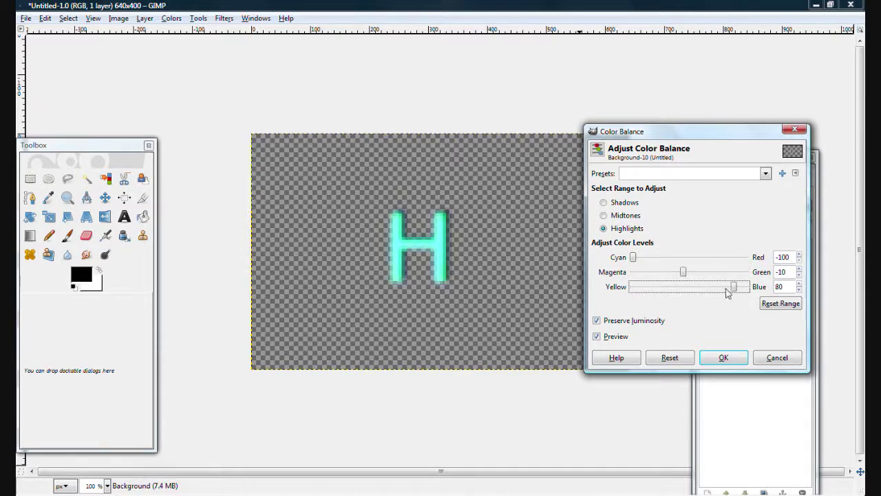
pyautogui.click(745, 288)
pyautogui.click(745, 288)
pyautogui.moveTo(744, 288); pyautogui.dragTo(731, 289)
pyautogui.click(724, 357)
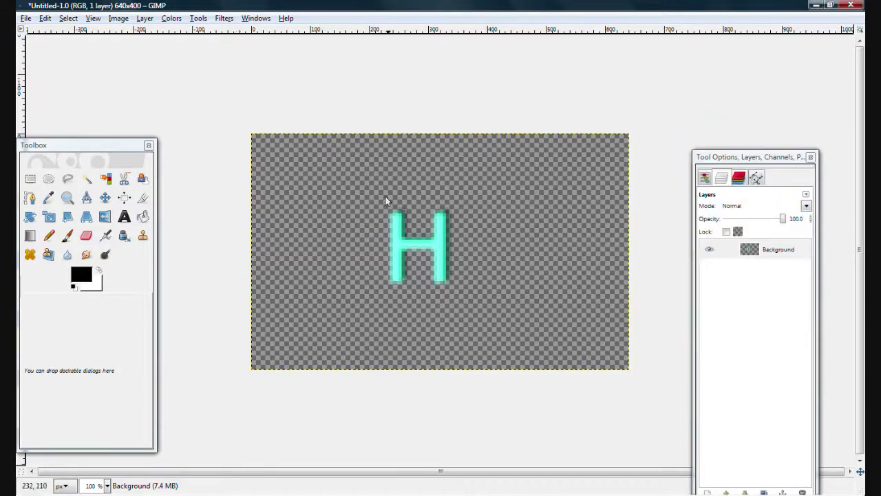
# Cut the aqua H from a rectangle selection and paste it back as a floating selection
pyautogui.click(32, 180)
pyautogui.moveTo(358, 192); pyautogui.dragTo(455, 310)
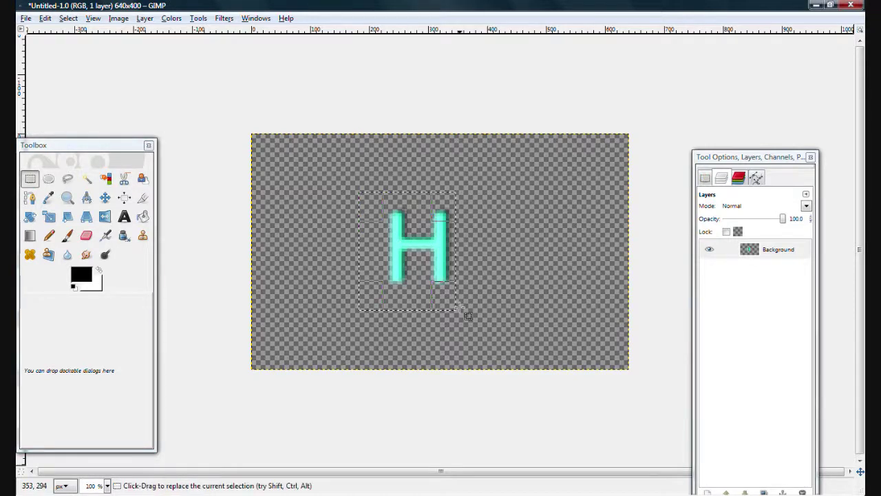
pyautogui.hotkey('ctrl', 'c')
pyautogui.press('Delete')
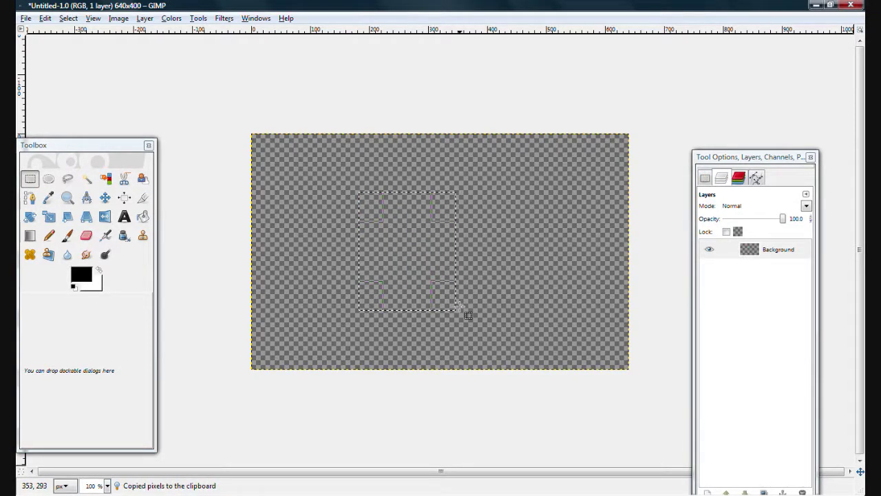
pyautogui.hotkey('ctrl', 'v')
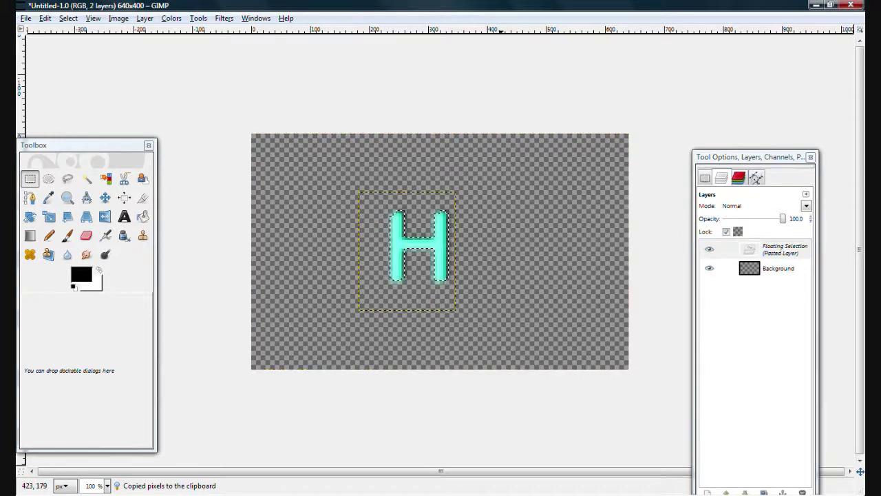
pyautogui.moveTo(373, 238); pyautogui.dragTo(442, 246)
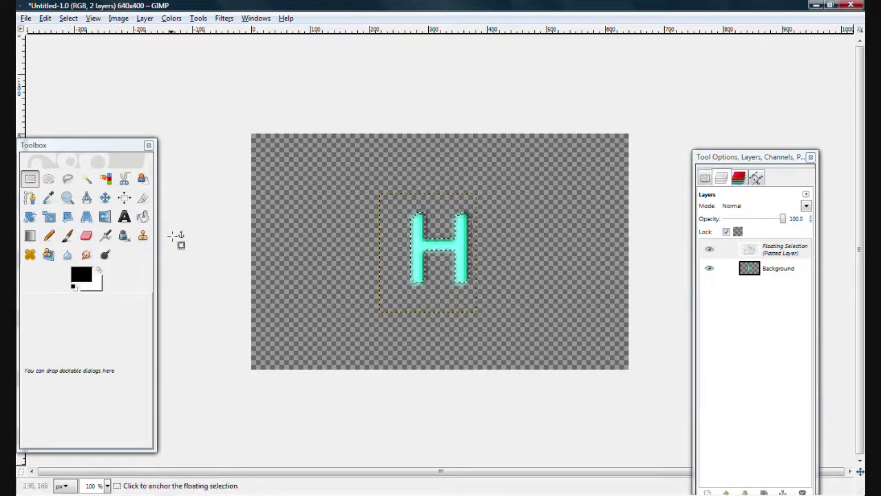
# Centre the pasted H horizontally and vertically with the Align tool
pyautogui.click(124, 197)
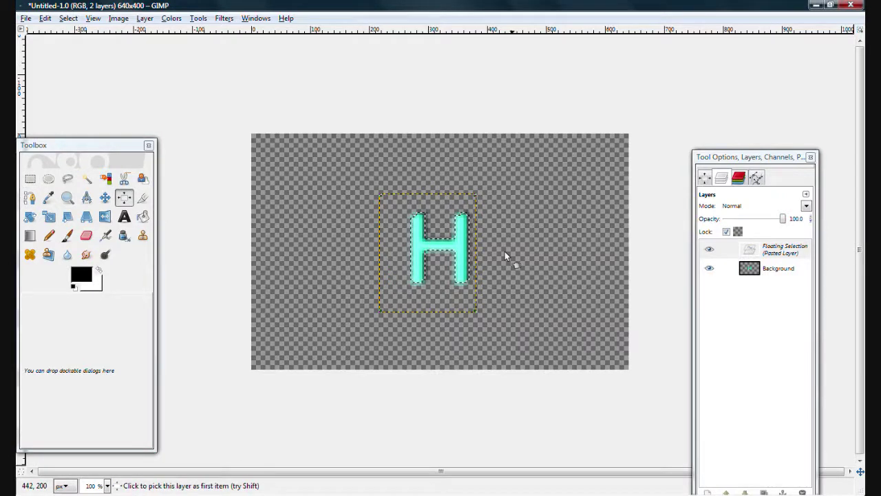
pyautogui.click(705, 177)
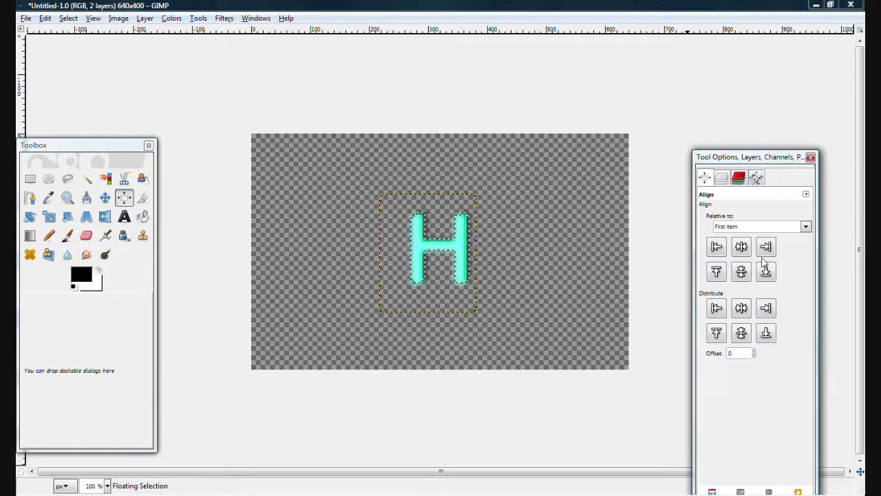
pyautogui.click(741, 246)
pyautogui.click(741, 271)
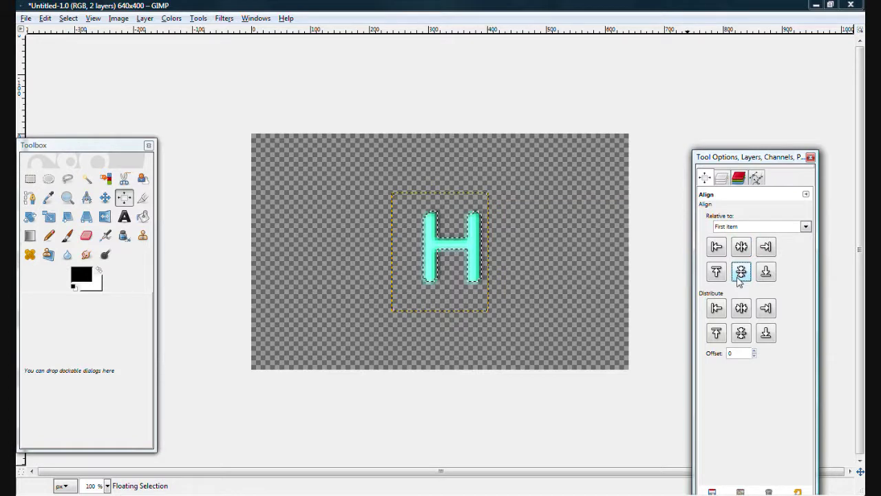
# Anchor the floating H by clicking outside it with Rectangle Select
pyautogui.click(29, 179)
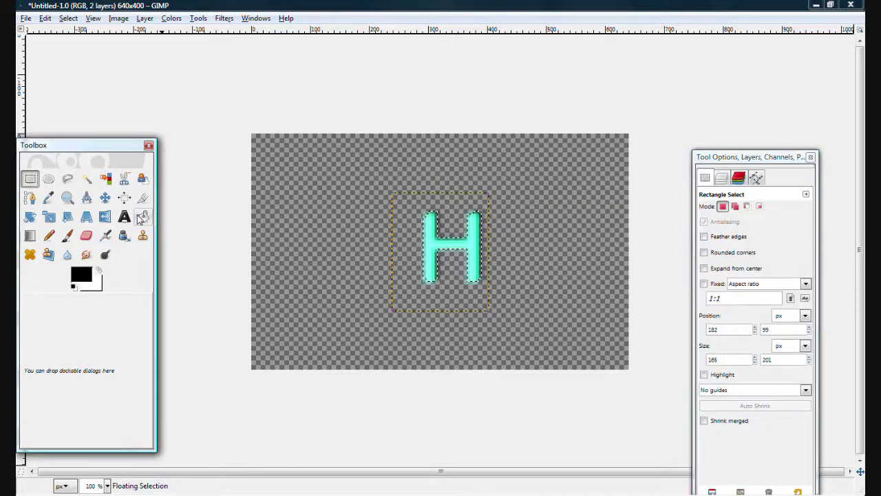
pyautogui.click(346, 287)
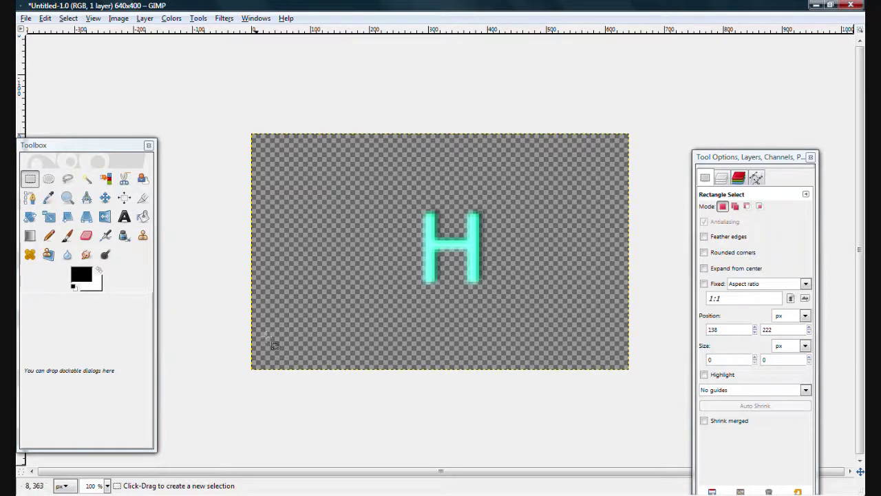
pyautogui.click(251, 465)
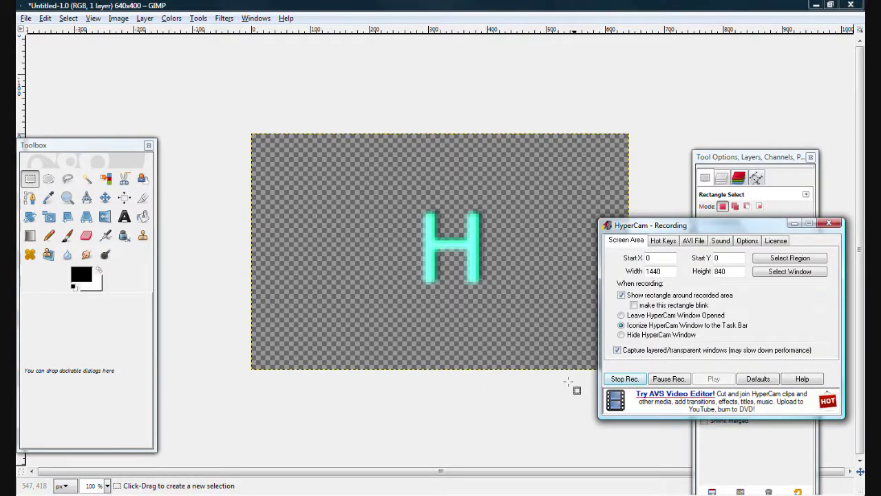